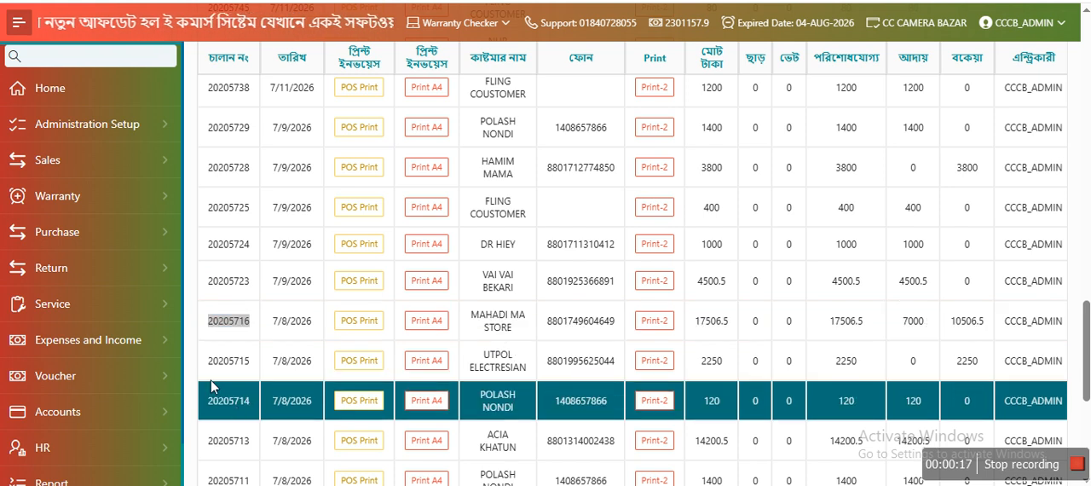
Copy the number of the 7/8/2026 invoice totalling 17506.5 and review that invoice's A4 print preview.
{"action": "double_click", "coordinate": [244, 322]}
{"action": "key", "text": "ctrl+c"}
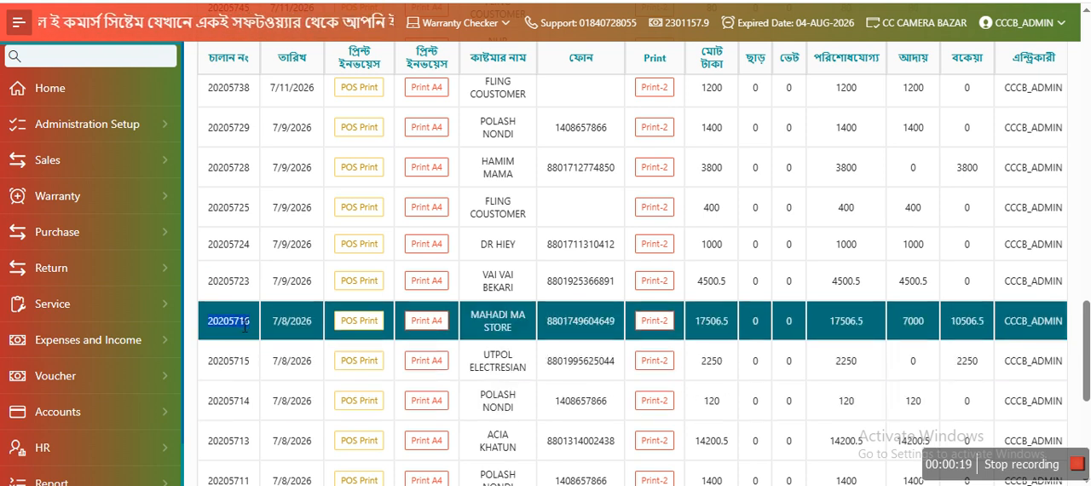
{"action": "left_click", "coordinate": [427, 321]}
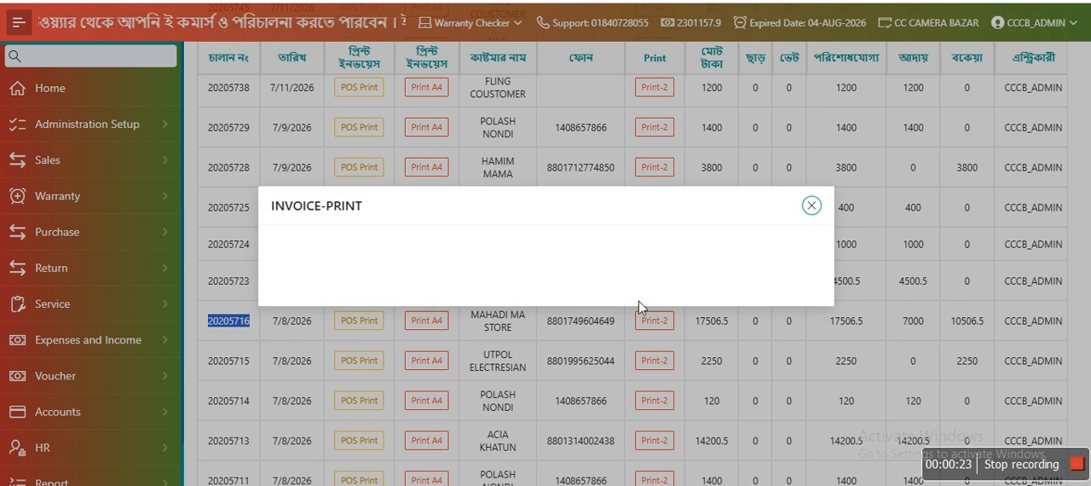
{"action": "scroll", "coordinate": [535, 306], "scroll_direction": "down", "scroll_amount": 2}
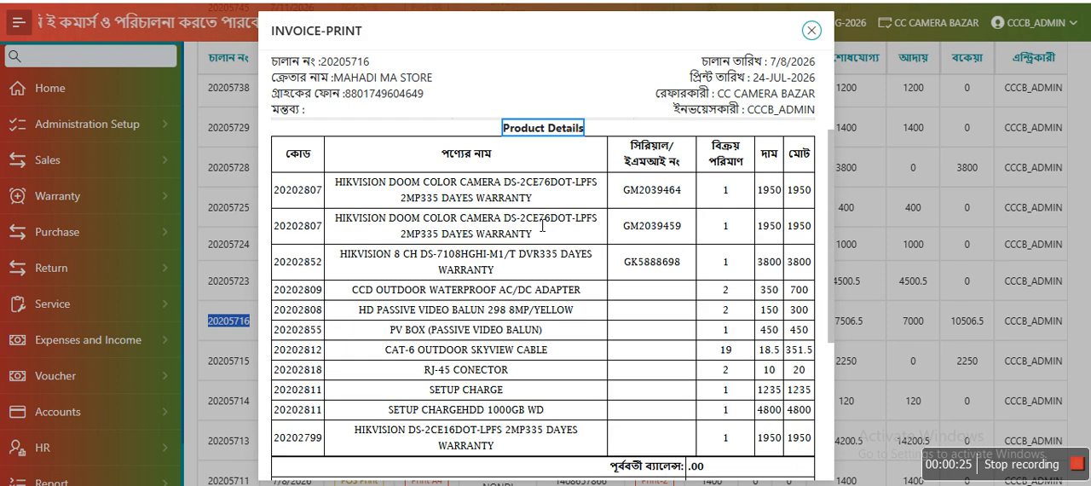
{"action": "left_click", "coordinate": [812, 31]}
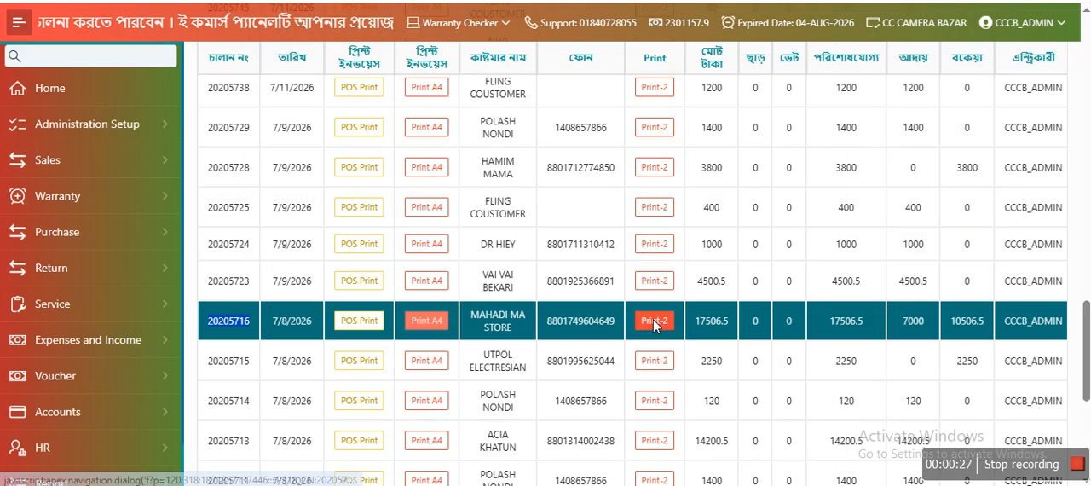
Open the Print-2 version of the 17506.5 invoice and examine the second HIKVISION DOOM COLOR CAMERA line with its serial and warranty.
{"action": "left_click", "coordinate": [654, 320]}
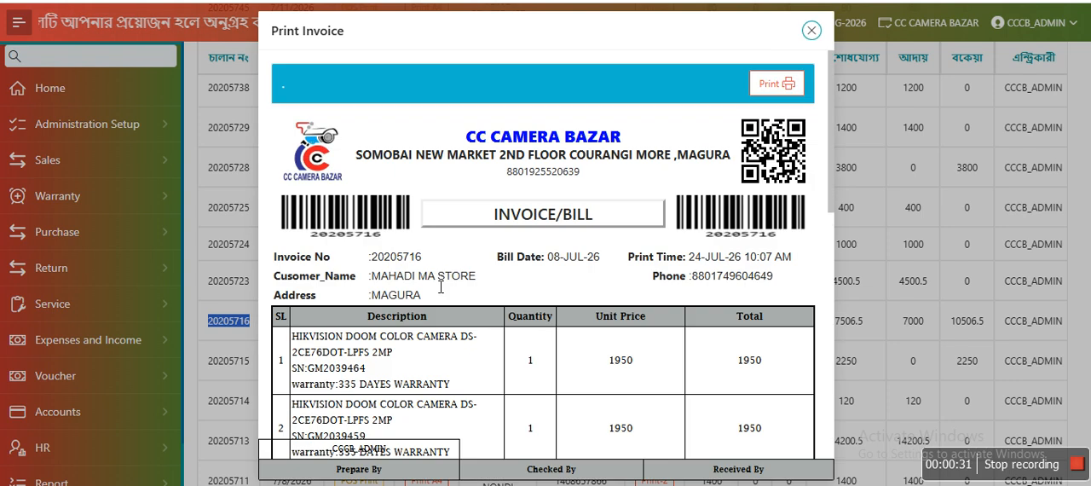
{"action": "scroll", "coordinate": [368, 382], "scroll_direction": "down", "scroll_amount": 2}
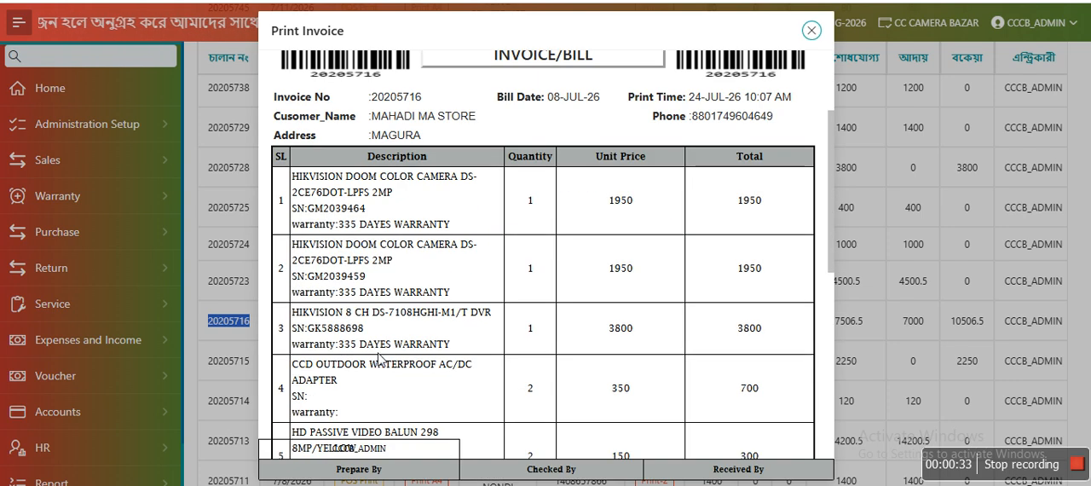
{"action": "double_click", "coordinate": [363, 284]}
{"action": "left_click", "coordinate": [341, 246]}
{"action": "left_click_drag", "start_coordinate": [290, 245], "coordinate": [507, 292]}
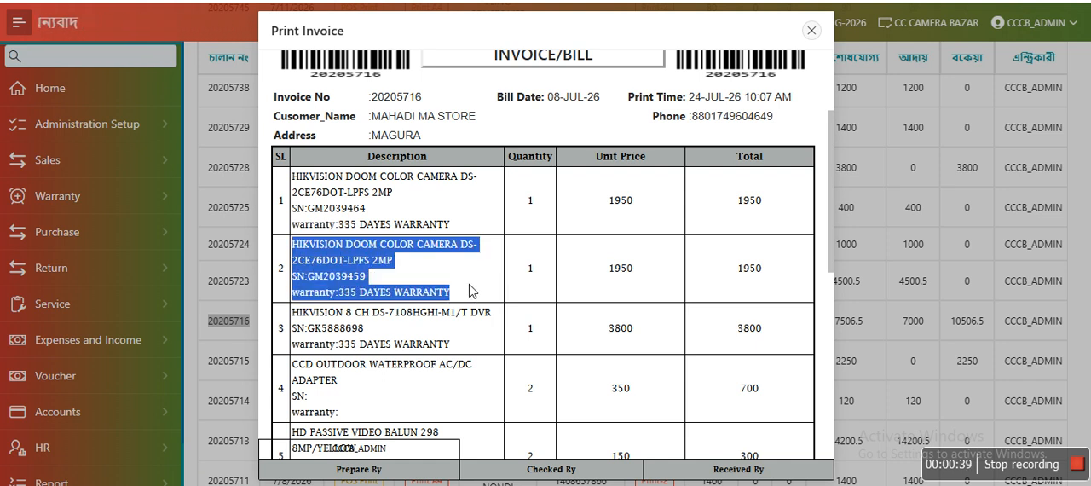
{"action": "left_click", "coordinate": [453, 271]}
{"action": "left_click", "coordinate": [815, 32]}
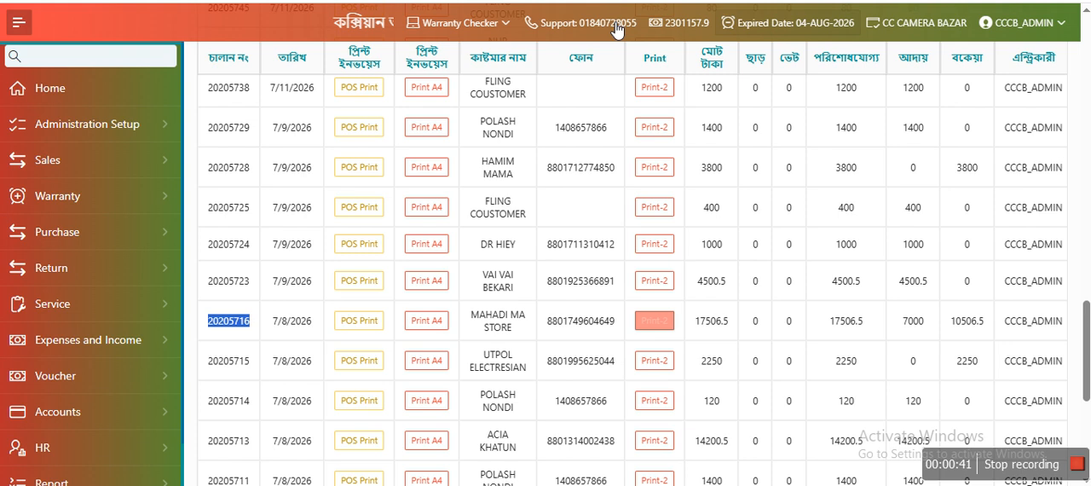
Reopen the Print-2 version of the same invoice and highlight the serial GM2039459 of the second camera.
{"action": "left_click", "coordinate": [645, 331]}
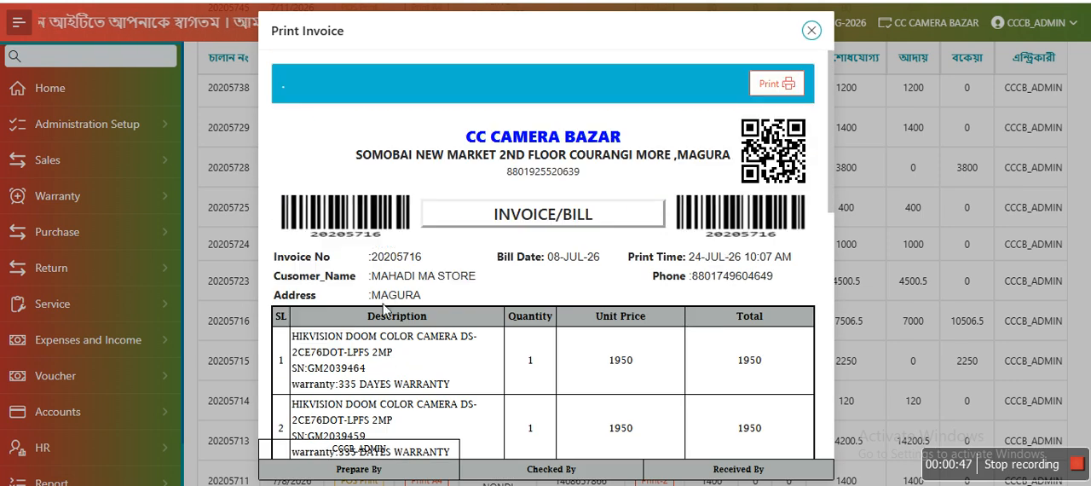
{"action": "scroll", "coordinate": [388, 383], "scroll_direction": "down", "scroll_amount": 3}
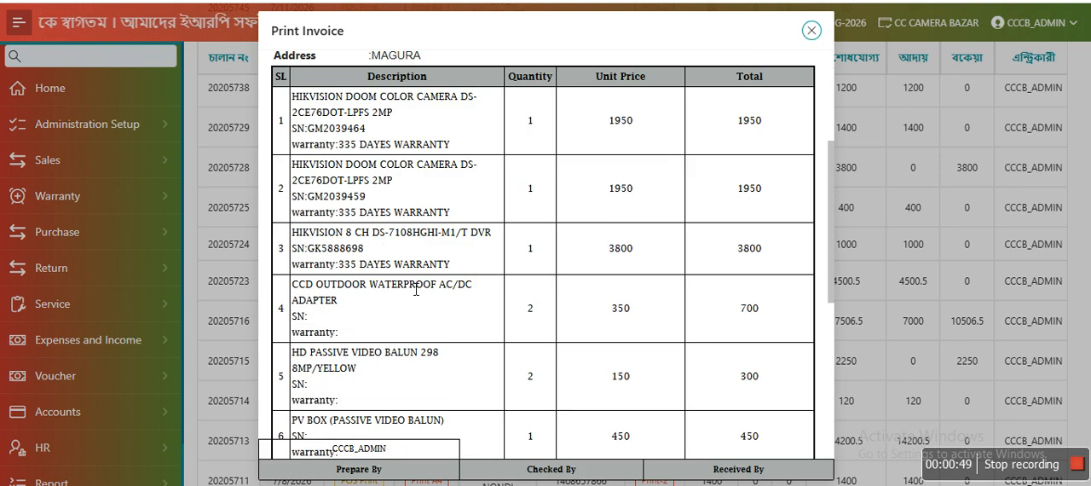
{"action": "double_click", "coordinate": [357, 201]}
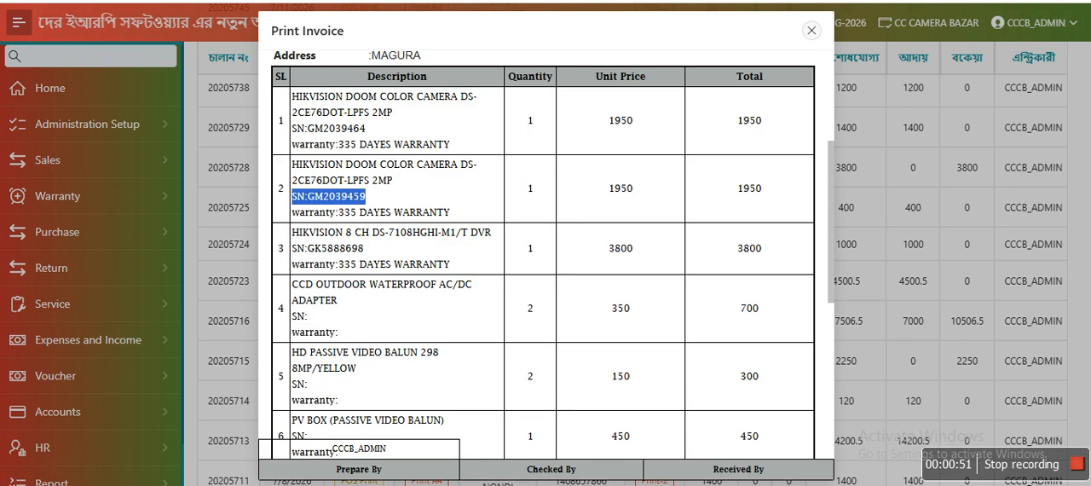
Switch to the stock ledger report for HIKVISION DOOM COLOR CAMERA DS-2CE76DOT-LPFS 2MP and examine its list of serials in stock.
{"action": "key", "text": "ctrl+Tab"}
{"action": "scroll", "coordinate": [616, 239], "scroll_direction": "up", "scroll_amount": 4}
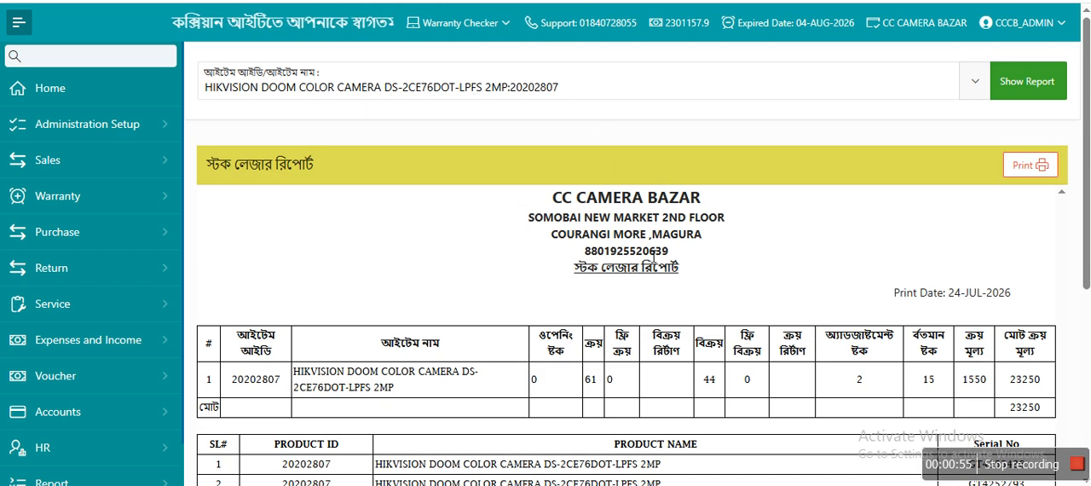
{"action": "scroll", "coordinate": [653, 252], "scroll_direction": "down", "scroll_amount": 4}
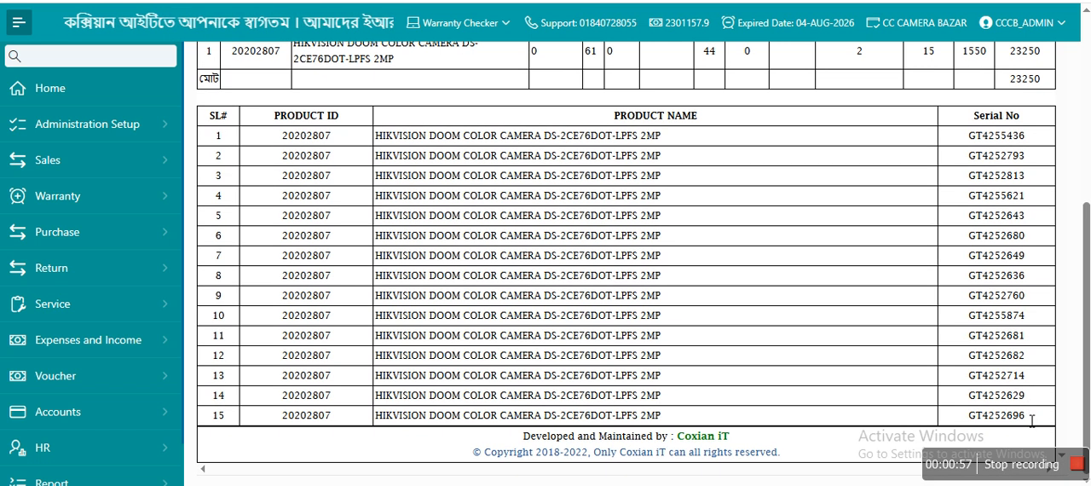
{"action": "left_click_drag", "start_coordinate": [1032, 421], "coordinate": [213, 134]}
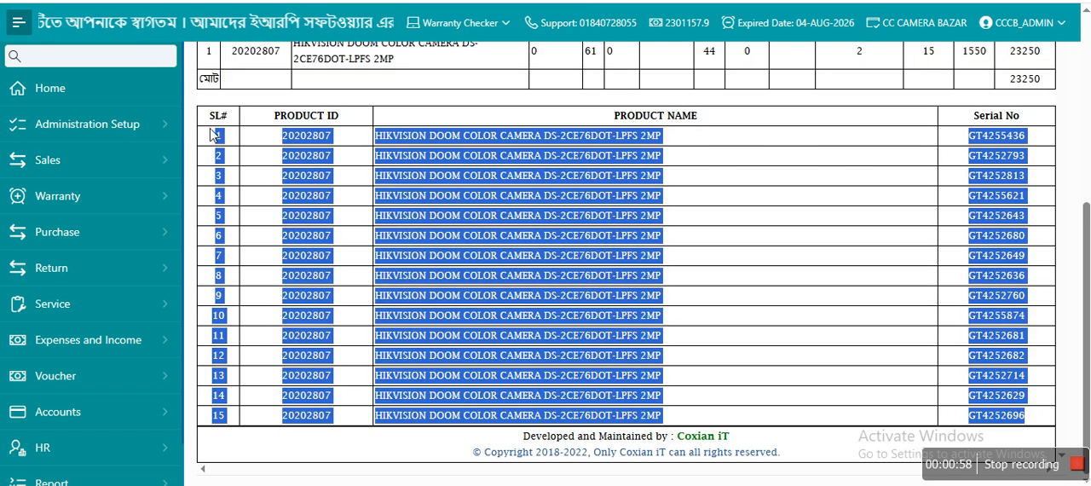
{"action": "left_click", "coordinate": [326, 237]}
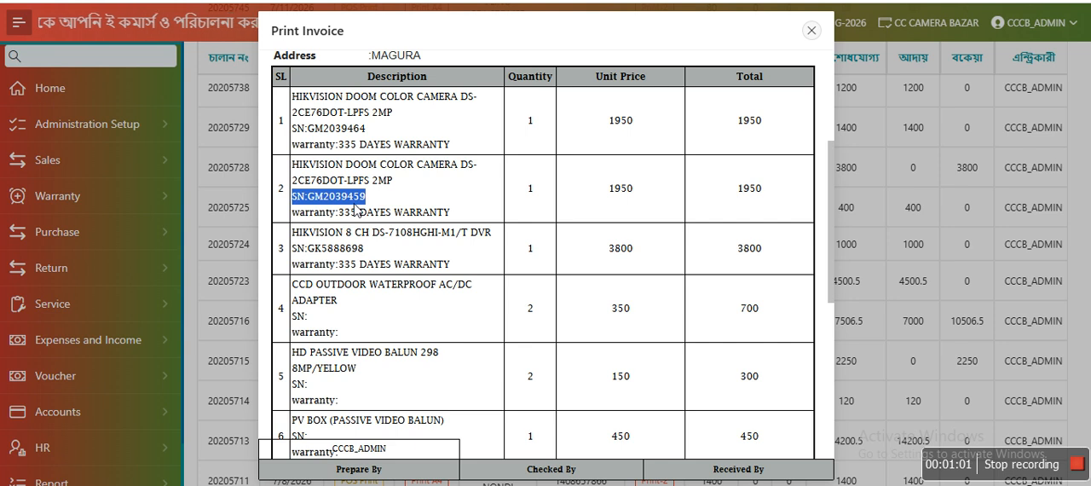
Close the invoice preview and load the sale into the sales return form using the copied invoice number.
{"action": "left_click", "coordinate": [812, 30]}
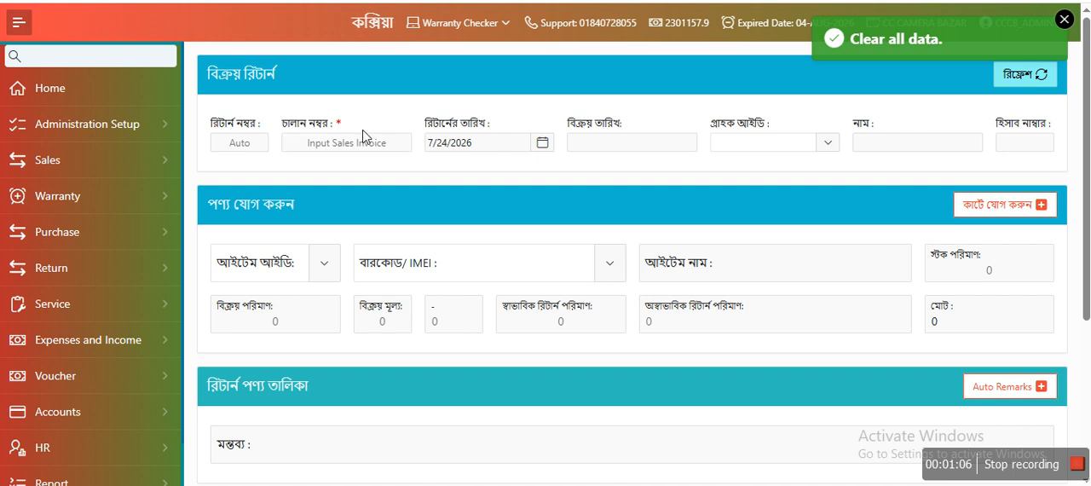
{"action": "left_click", "coordinate": [375, 144]}
{"action": "key", "text": "ctrl+v"}
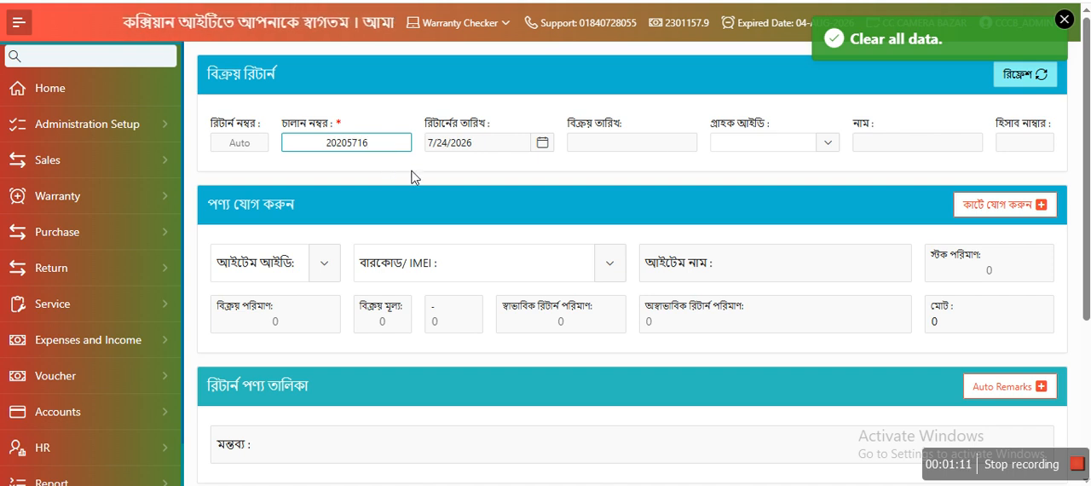
{"action": "key", "text": "Return"}
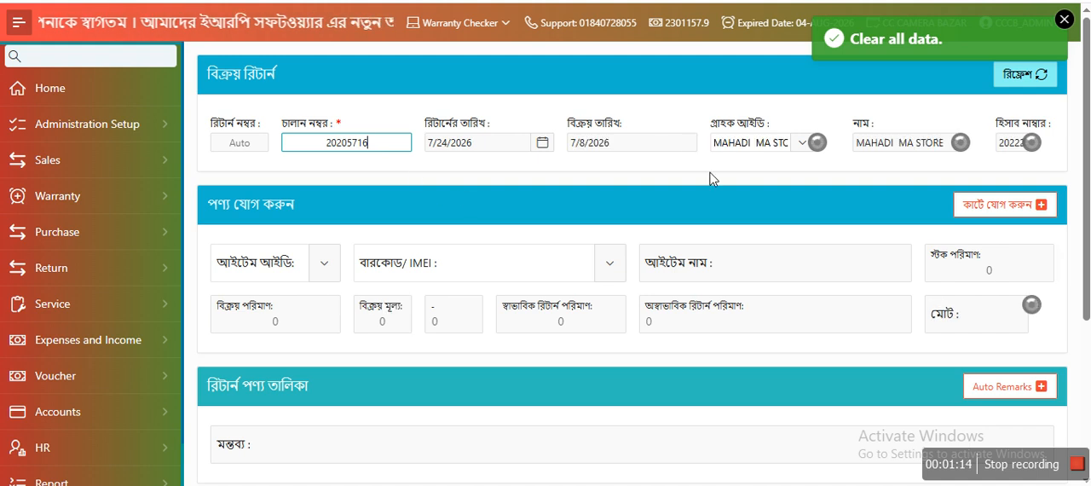
Examine the invoice's returnable products in the return form's item ID and barcode/IMEI choices.
{"action": "triple_click", "coordinate": [245, 208]}
{"action": "left_click", "coordinate": [327, 208]}
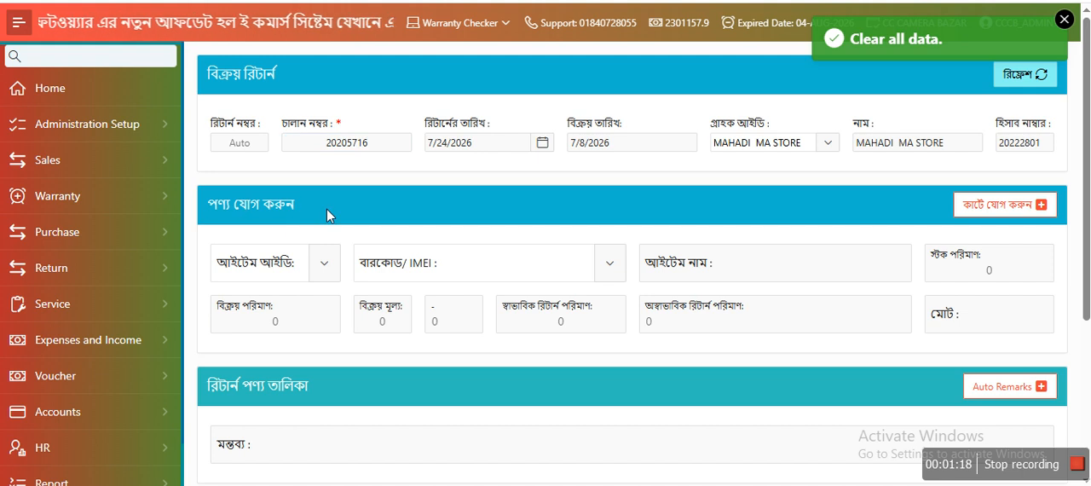
{"action": "left_click", "coordinate": [508, 265]}
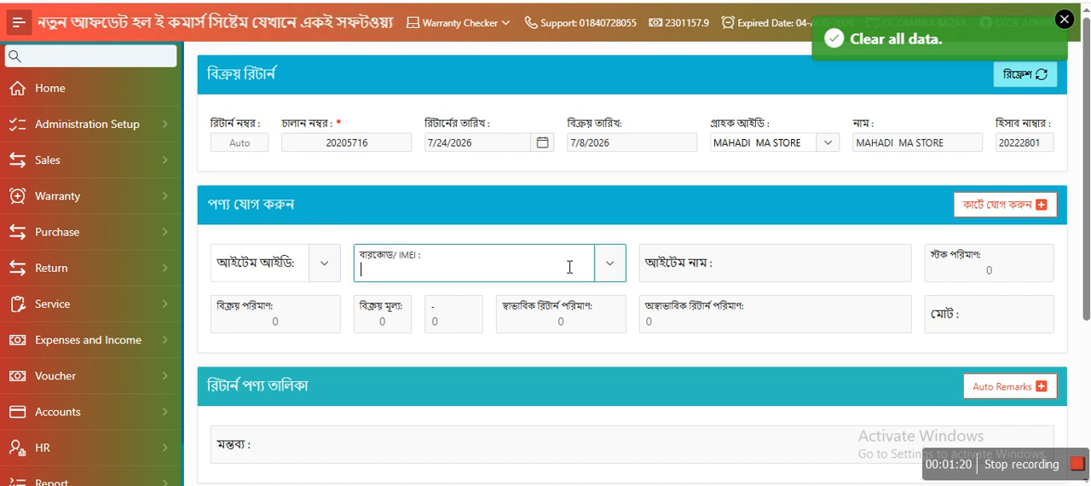
{"action": "left_click", "coordinate": [618, 266]}
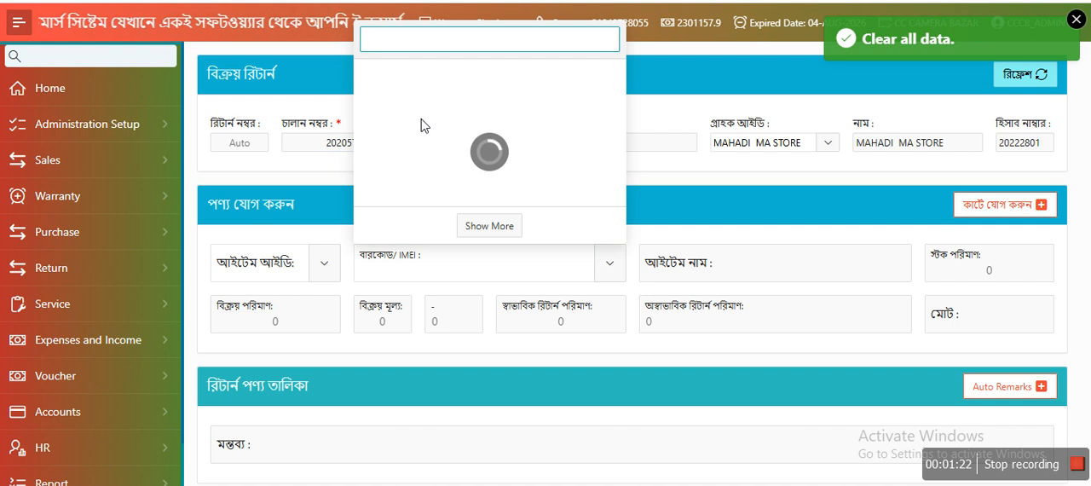
{"action": "left_click", "coordinate": [664, 193]}
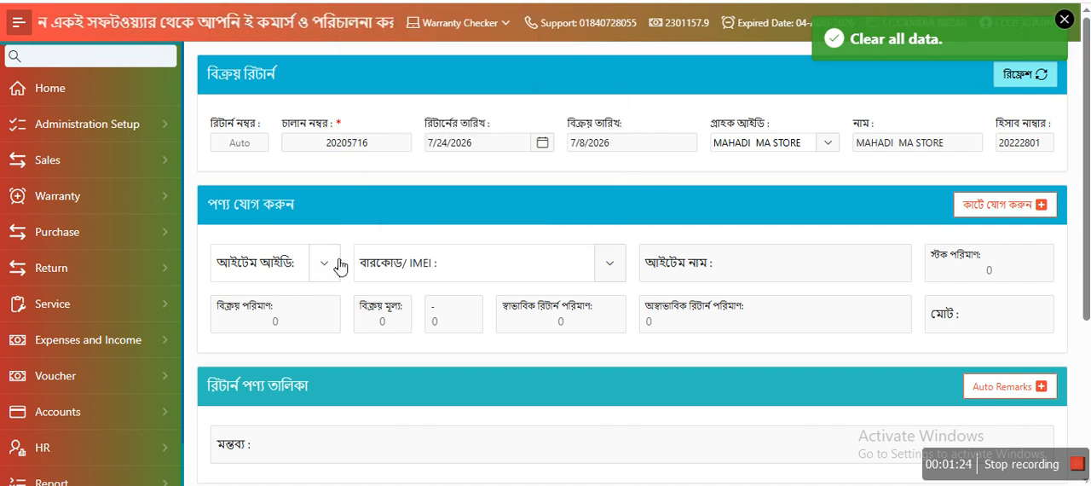
{"action": "left_click", "coordinate": [324, 264]}
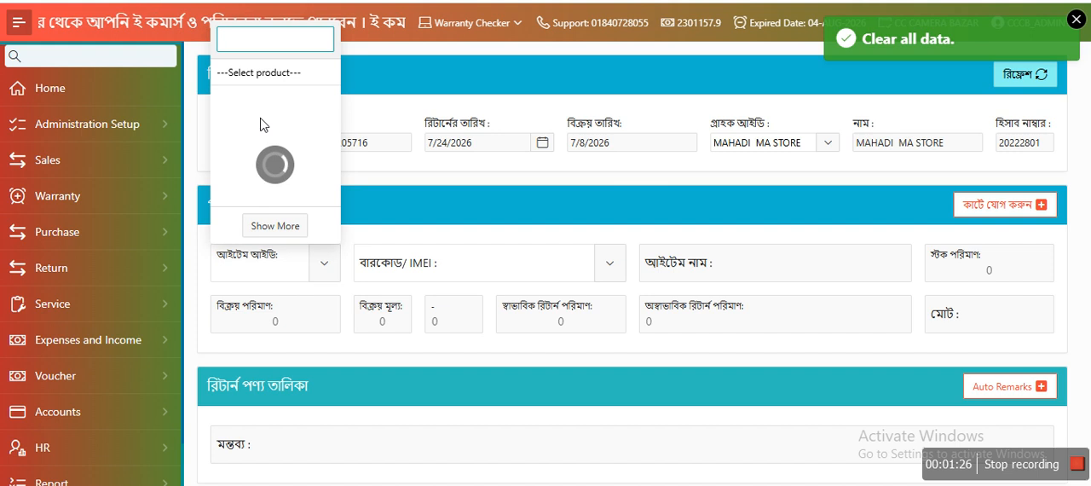
{"action": "left_click", "coordinate": [387, 207]}
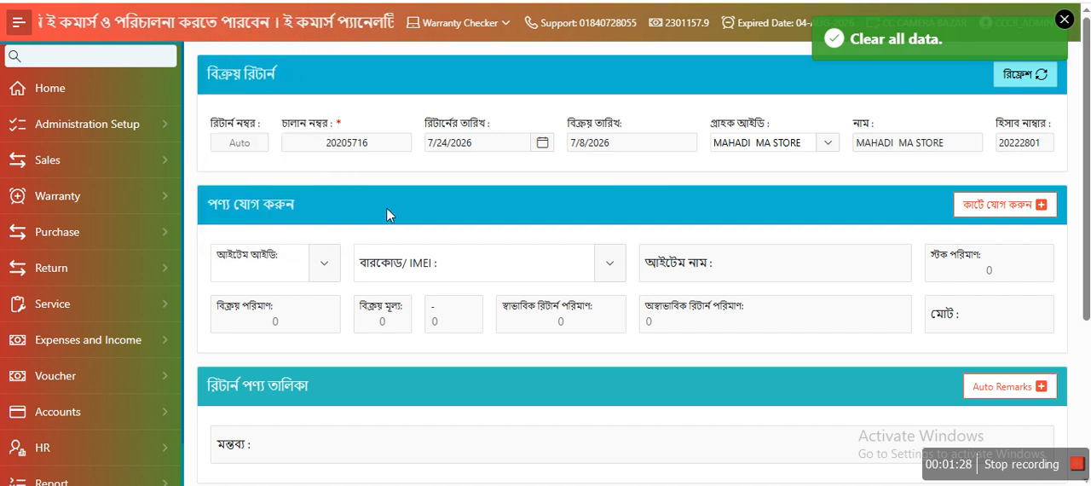
{"action": "left_click", "coordinate": [618, 265]}
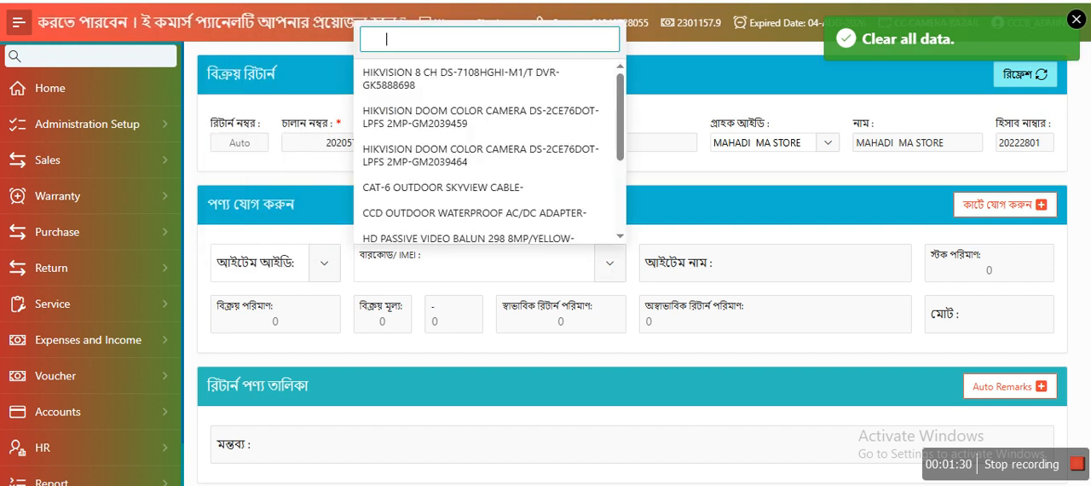
Copy the second camera's serial GM2039459 from the Print-2 invoice and return to the sales return form.
{"action": "left_click", "coordinate": [384, 1]}
{"action": "left_click", "coordinate": [657, 323]}
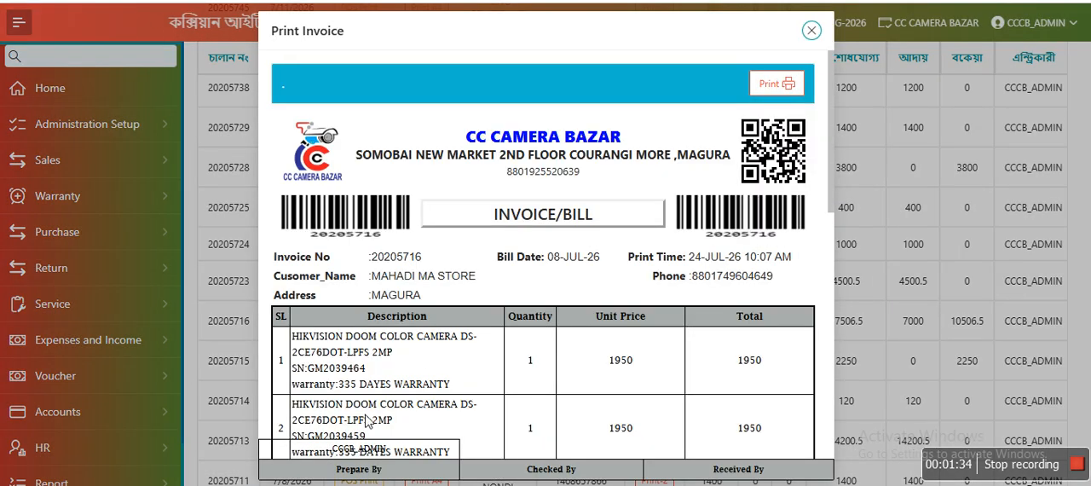
{"action": "scroll", "coordinate": [367, 419], "scroll_direction": "down", "scroll_amount": 2}
{"action": "double_click", "coordinate": [343, 276]}
{"action": "key", "text": "ctrl+c"}
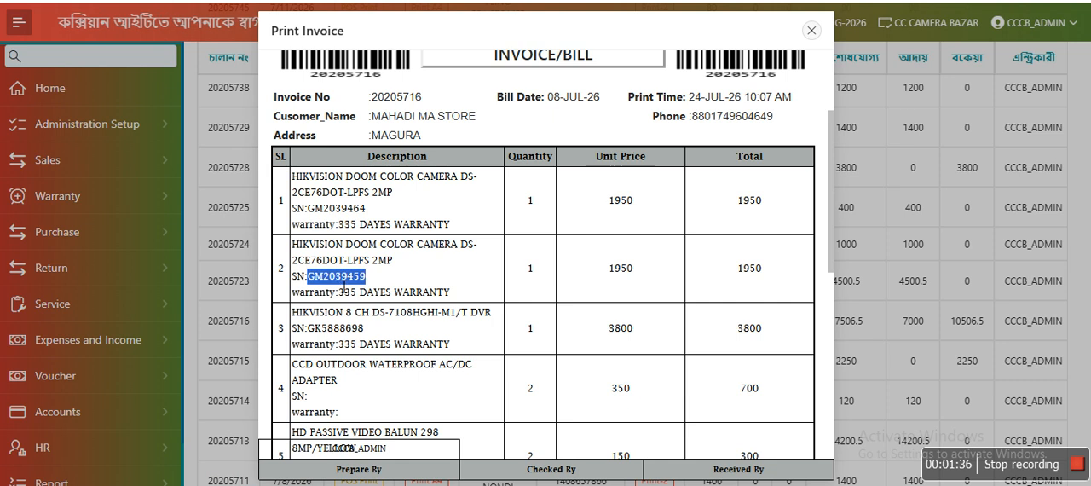
{"action": "left_click", "coordinate": [512, 2]}
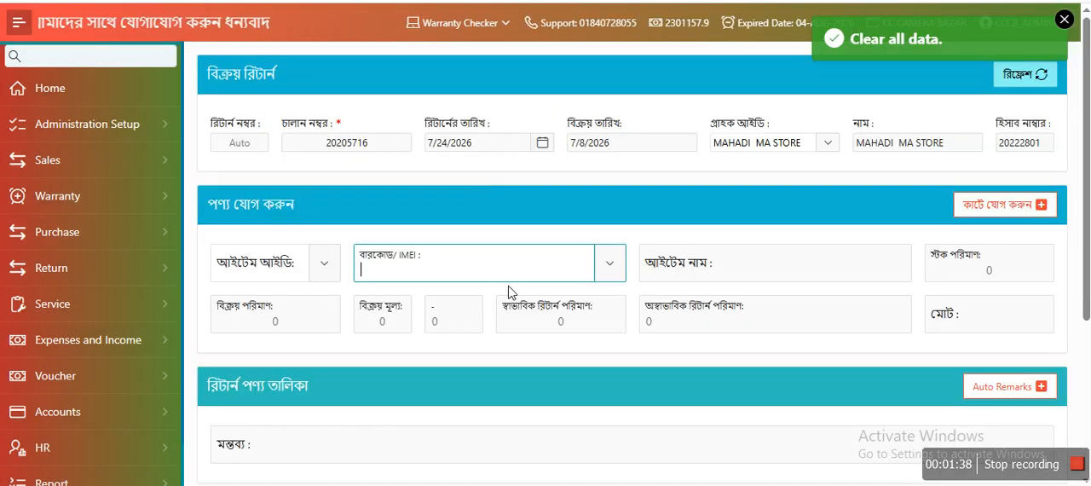
Search the barcode/IMEI choices for GM2039459 and select the matching HIKVISION DOOM COLOR CAMERA as the return item.
{"action": "left_click", "coordinate": [614, 266]}
{"action": "key", "text": "ctrl+v"}
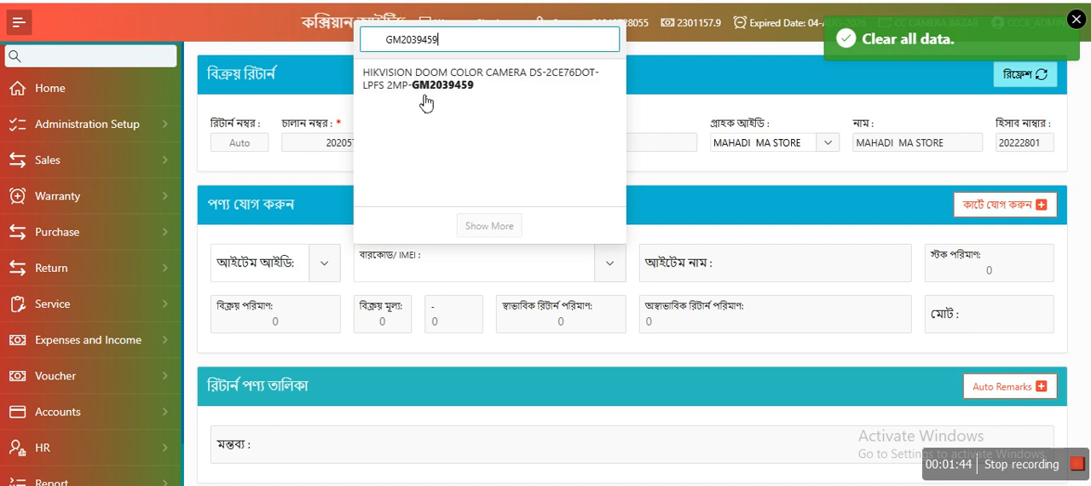
{"action": "left_click", "coordinate": [429, 102]}
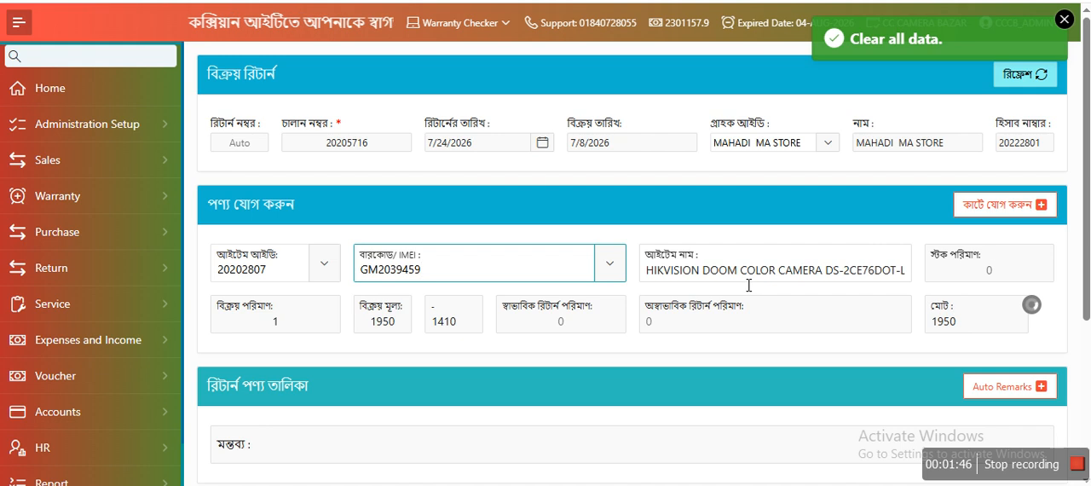
Set the camera's normal return quantity to 1 and add it to the return cart.
{"action": "left_click", "coordinate": [593, 328]}
{"action": "type", "text": "1"}
{"action": "key", "text": "Tab"}
{"action": "key", "text": "Tab"}
{"action": "left_click", "coordinate": [1012, 203]}
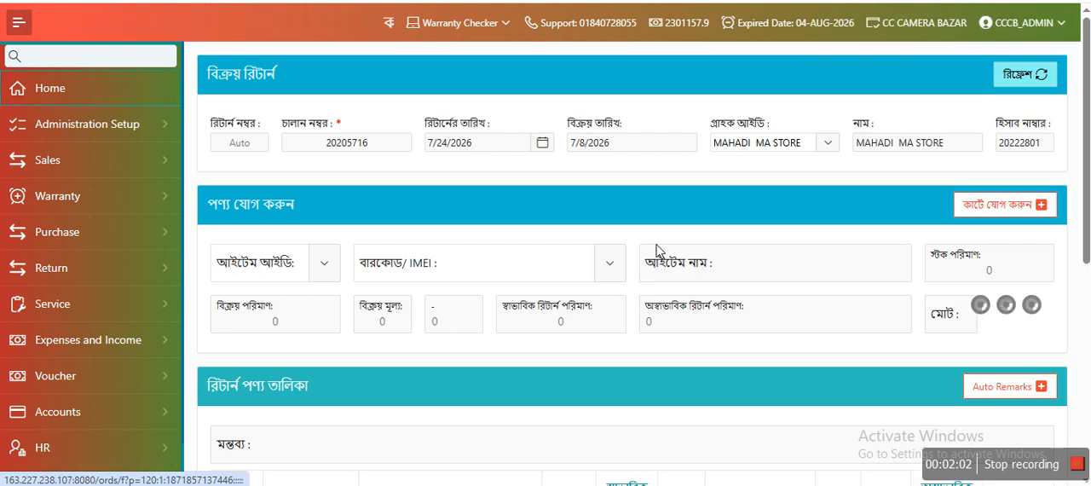
Review the return summary, go to the collected amount, and confirm the return of the camera.
{"action": "scroll", "coordinate": [657, 251], "scroll_direction": "down", "scroll_amount": 5}
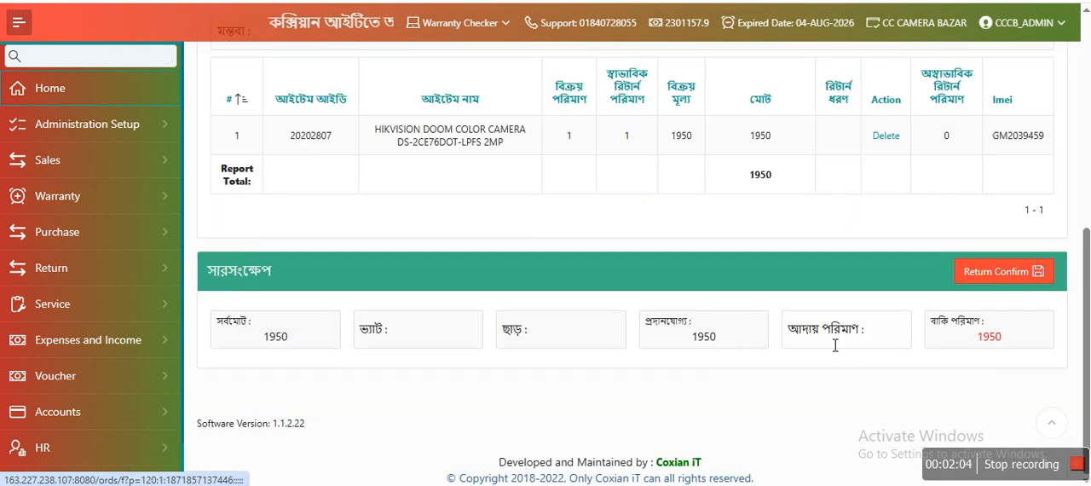
{"action": "left_click", "coordinate": [843, 340]}
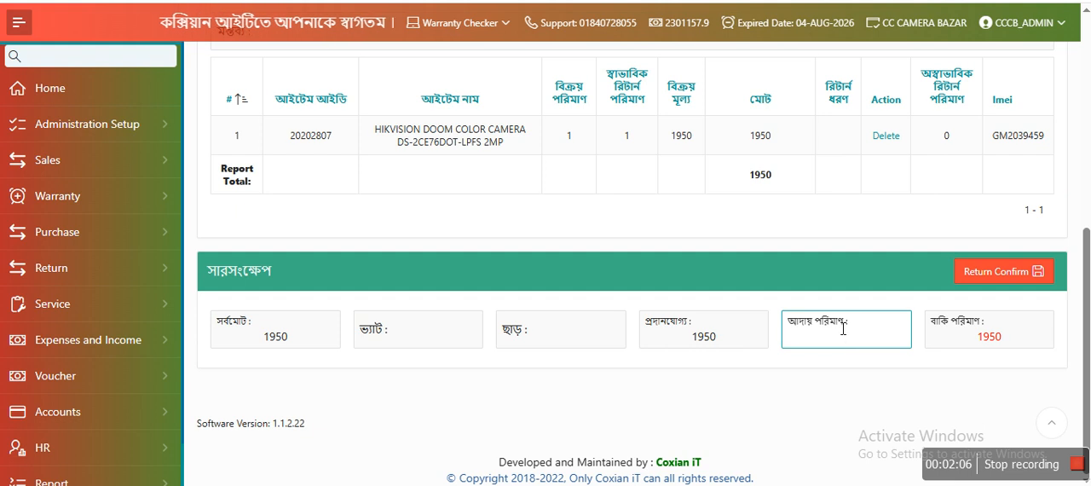
{"action": "left_click", "coordinate": [1003, 282]}
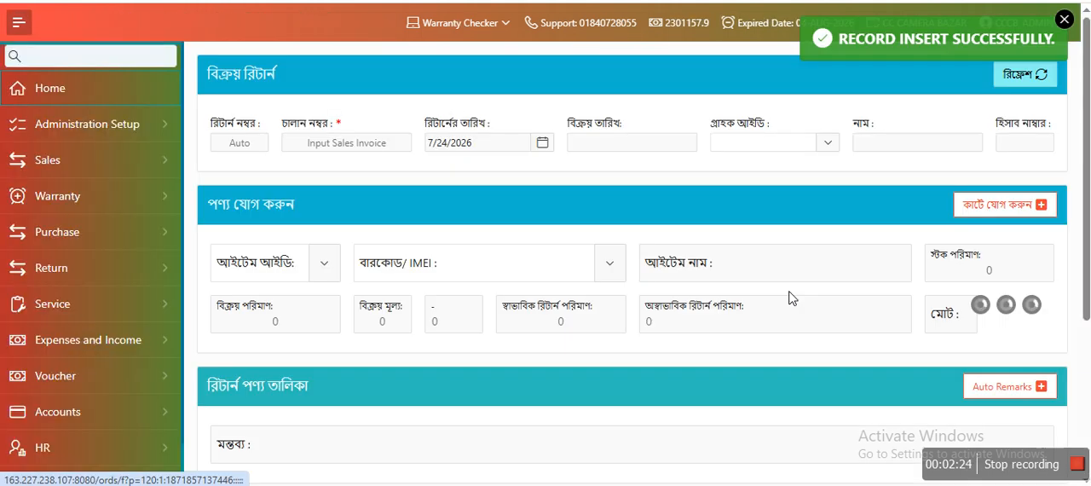
Switch back to the camera's stock ledger report and highlight the last row of its serial list.
{"action": "left_click", "coordinate": [410, 2]}
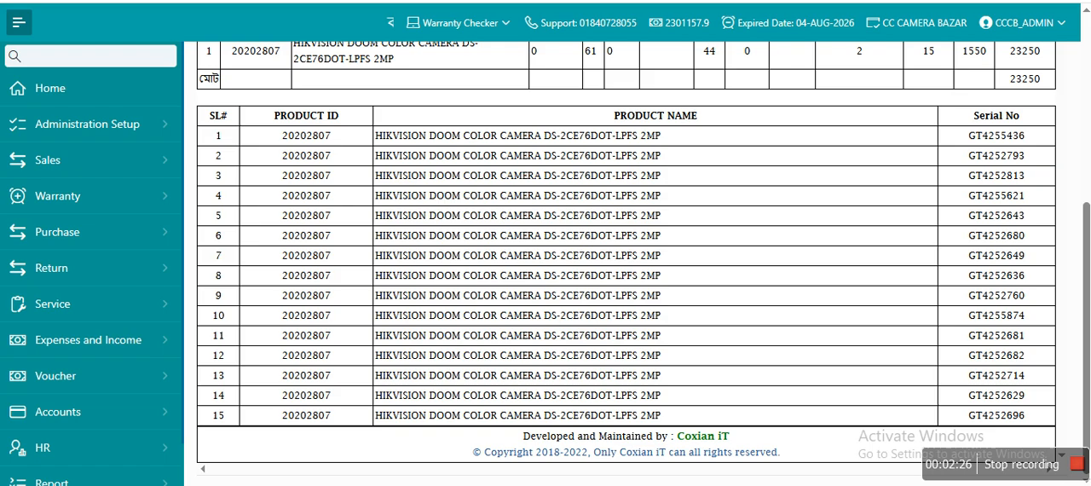
{"action": "left_click_drag", "start_coordinate": [210, 418], "coordinate": [1039, 418]}
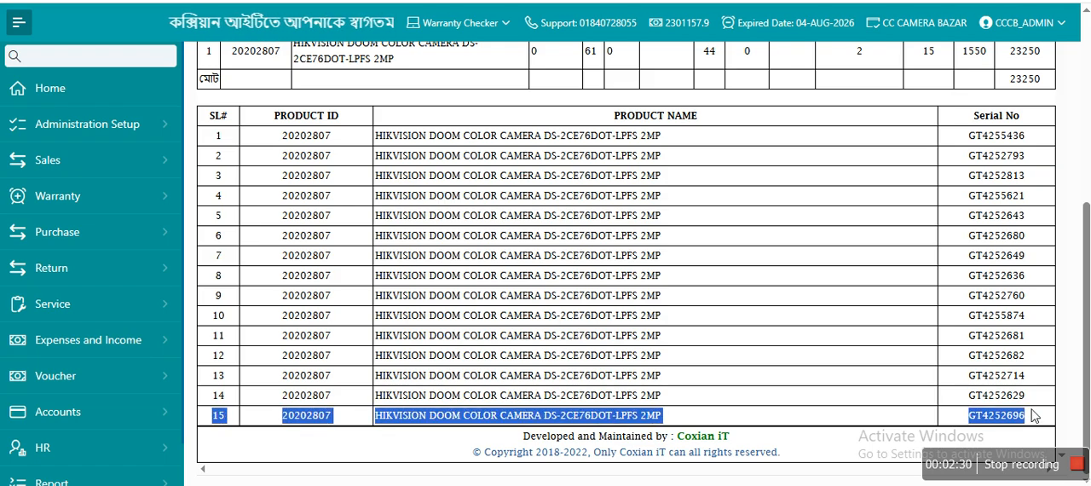
Regenerate the camera's stock ledger report and highlight the last row number in its serial list.
{"action": "scroll", "coordinate": [913, 160], "scroll_direction": "up", "scroll_amount": 5}
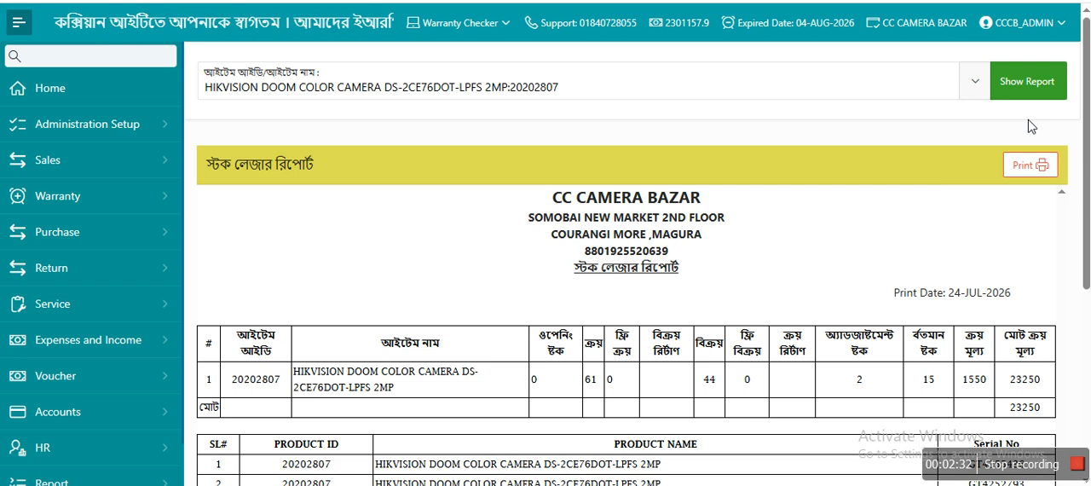
{"action": "left_click", "coordinate": [1031, 82]}
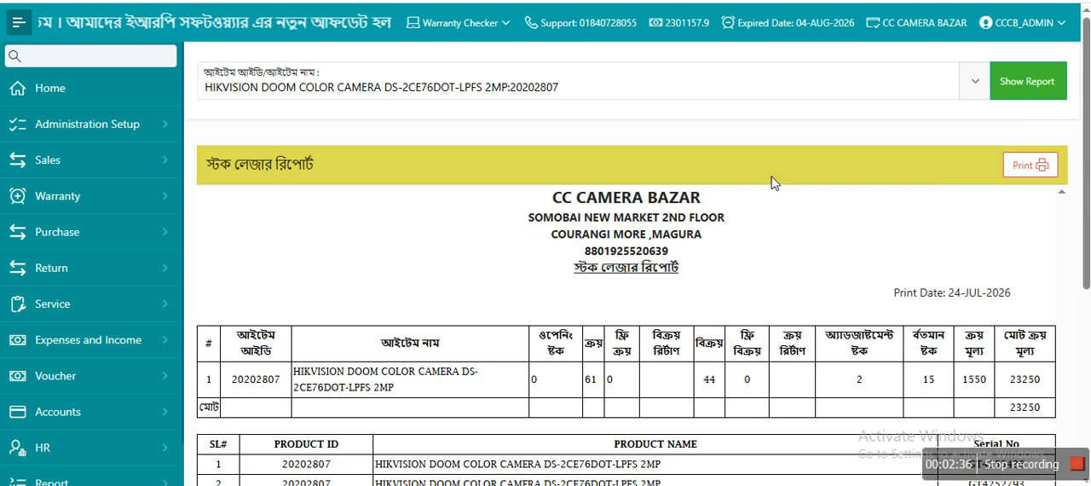
{"action": "scroll", "coordinate": [783, 209], "scroll_direction": "down", "scroll_amount": 4}
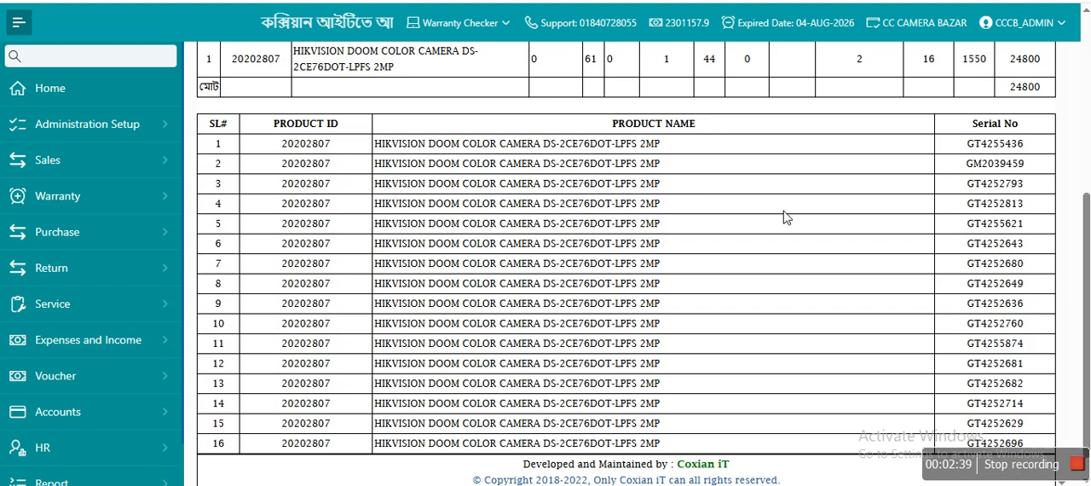
{"action": "scroll", "coordinate": [785, 216], "scroll_direction": "down", "scroll_amount": 1}
{"action": "left_click_drag", "start_coordinate": [212, 412], "coordinate": [236, 416]}
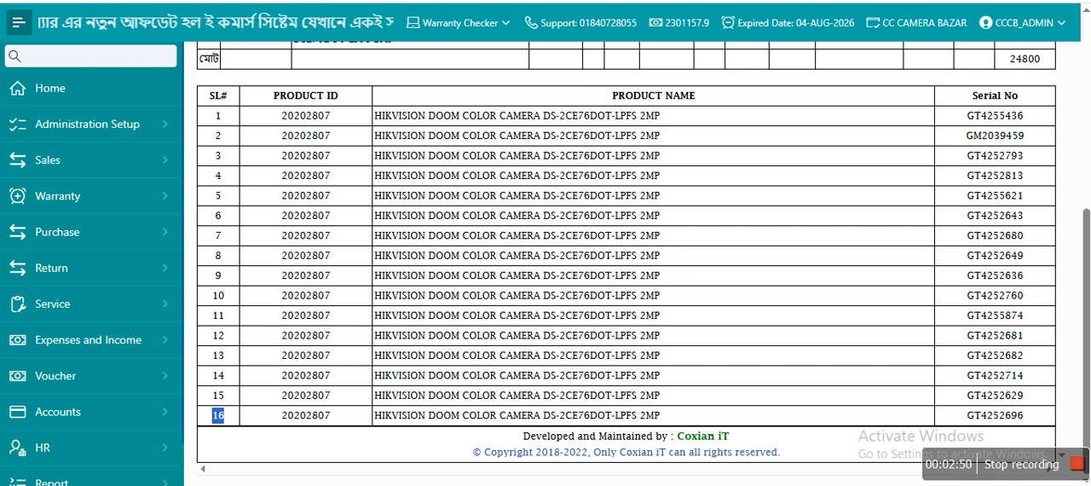
Compare the serial highlighted on the invoice with the stock ledger report and highlight the row for GM2039459 there.
{"action": "left_click", "coordinate": [478, 1]}
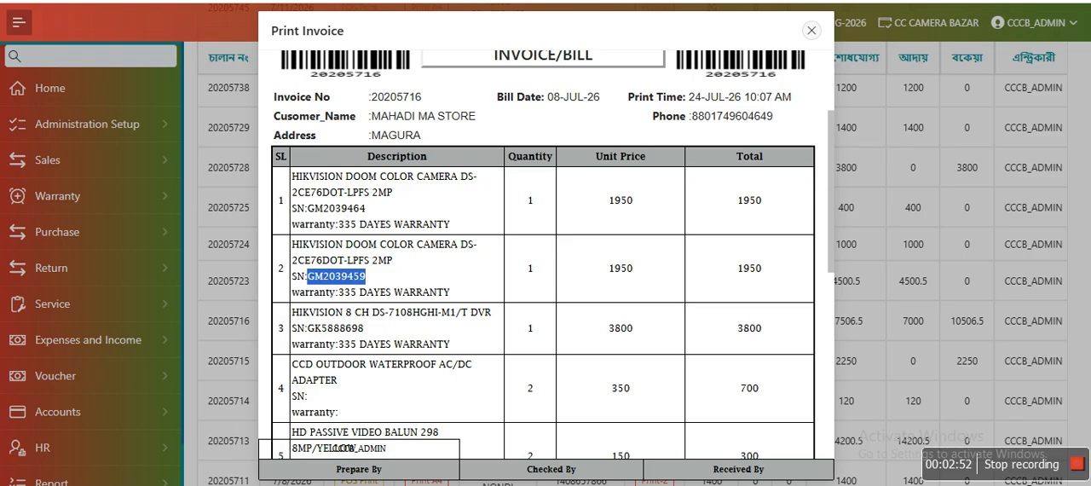
{"action": "left_click", "coordinate": [477, 1]}
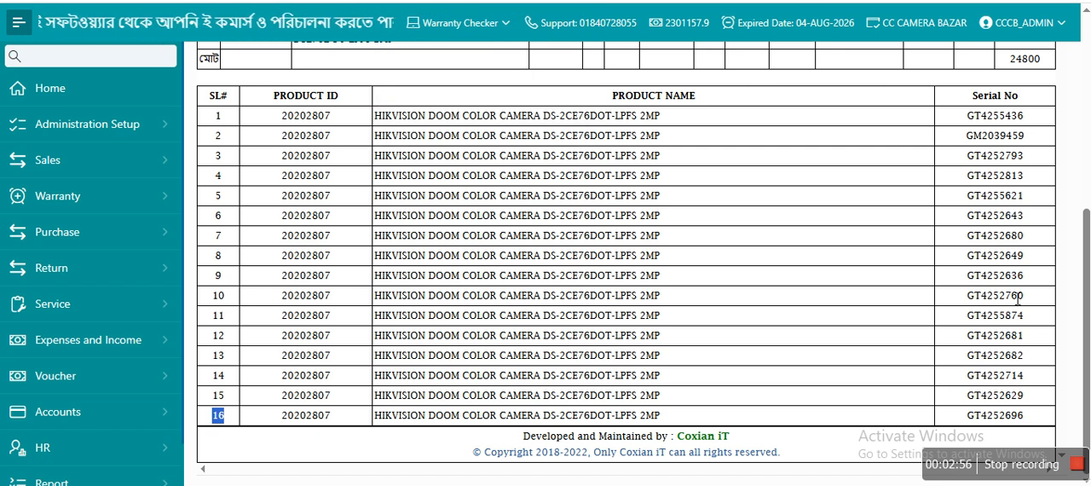
{"action": "double_click", "coordinate": [1011, 143]}
{"action": "left_click_drag", "start_coordinate": [1037, 145], "coordinate": [213, 144]}
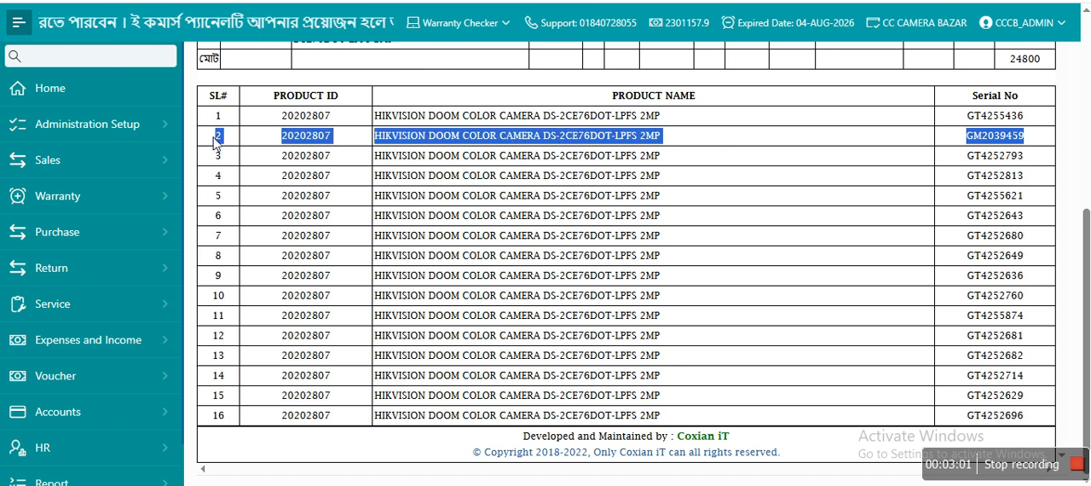
{"action": "double_click", "coordinate": [400, 155]}
Switch to the invoice preview, close it, and go to the sales return form.
{"action": "key", "text": "ctrl+Tab"}
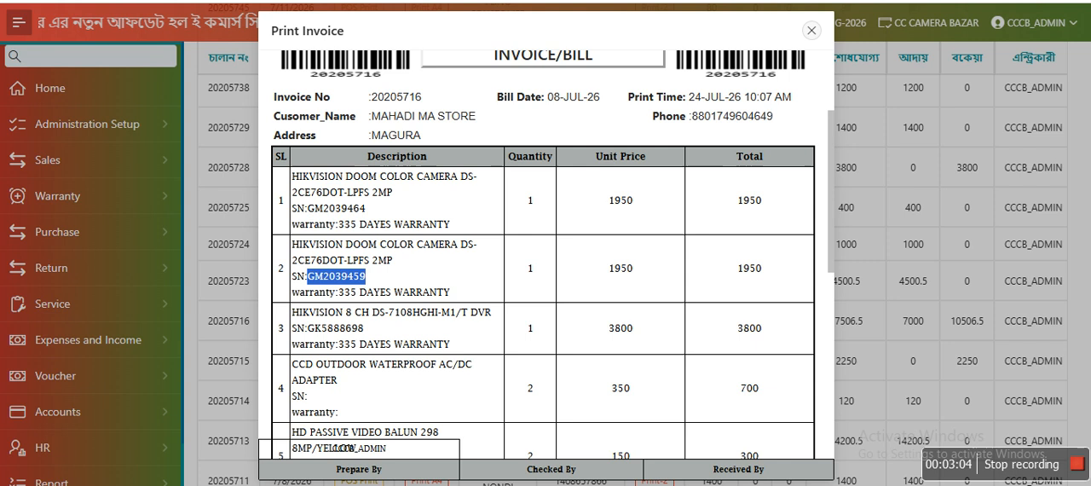
{"action": "left_click", "coordinate": [812, 31]}
{"action": "key", "text": "ctrl+Tab"}
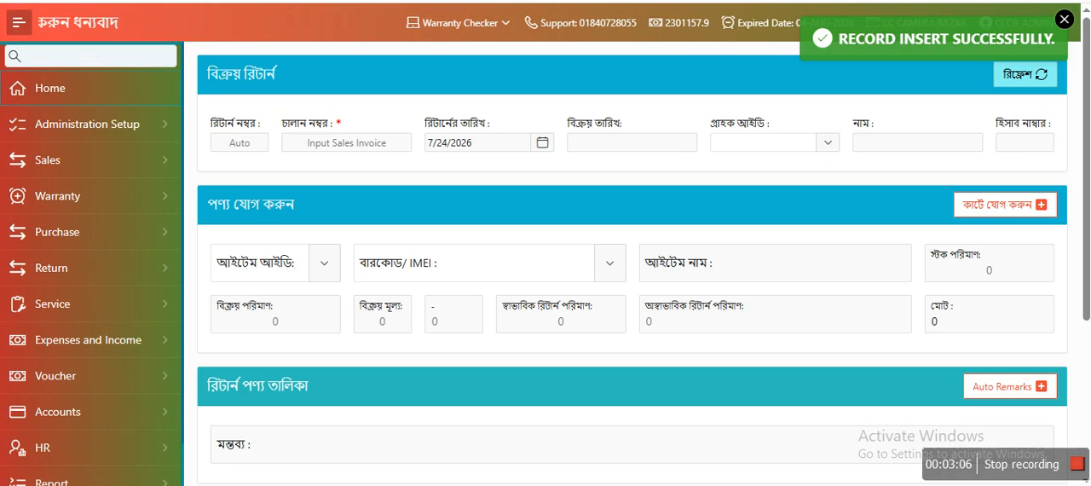
Select the invoice number of the returned camera's sale in the sales list and go back to the sales return form.
{"action": "left_click", "coordinate": [367, 150]}
{"action": "key", "text": "ctrl+Tab"}
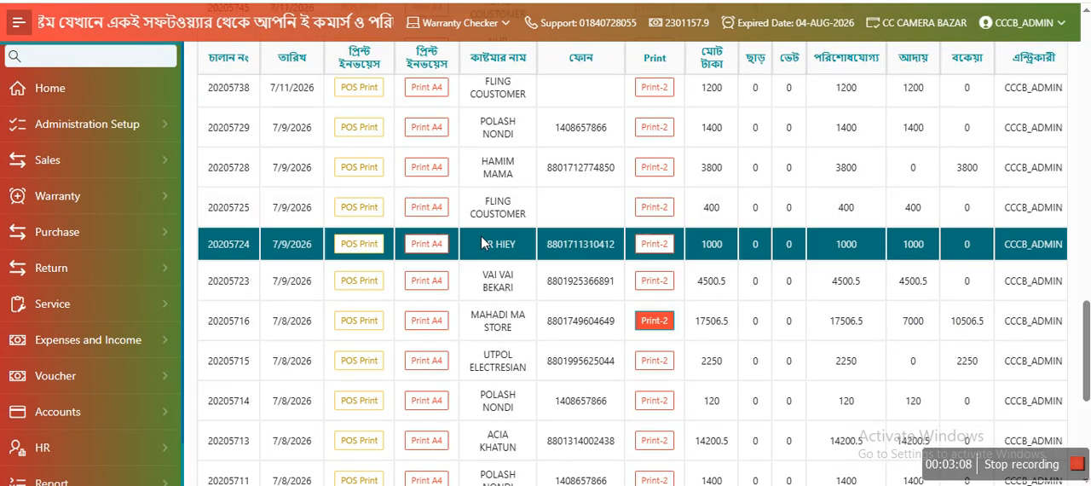
{"action": "double_click", "coordinate": [230, 323]}
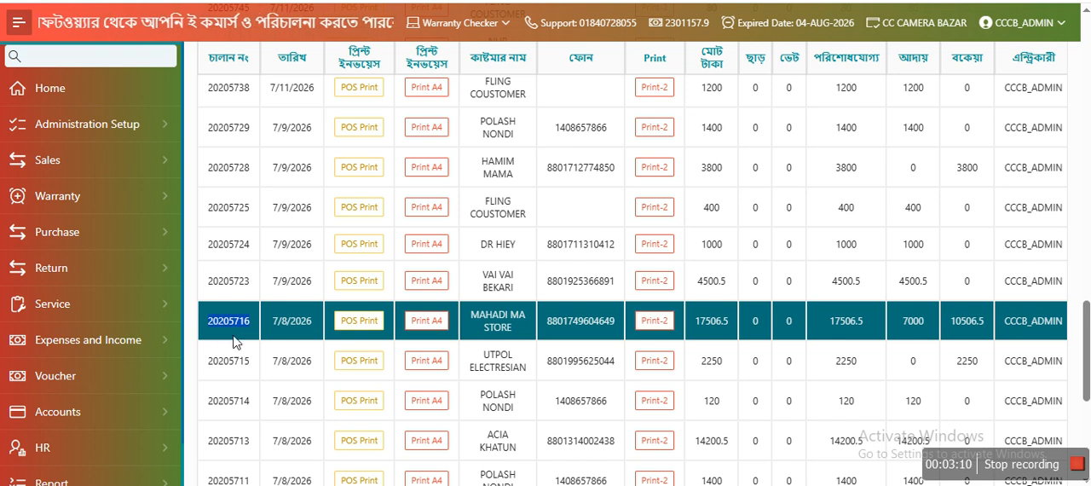
{"action": "key", "text": "ctrl+Tab"}
{"action": "left_click", "coordinate": [319, 74]}
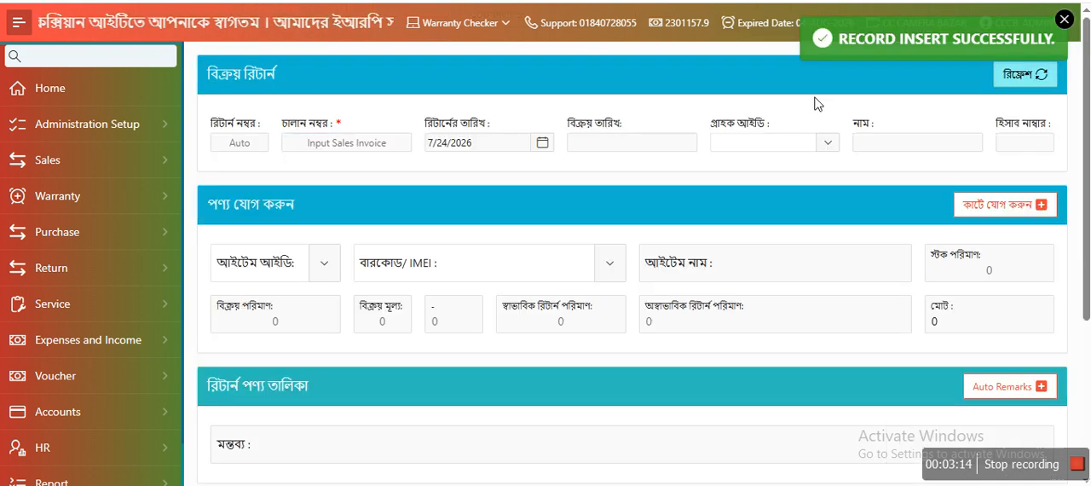